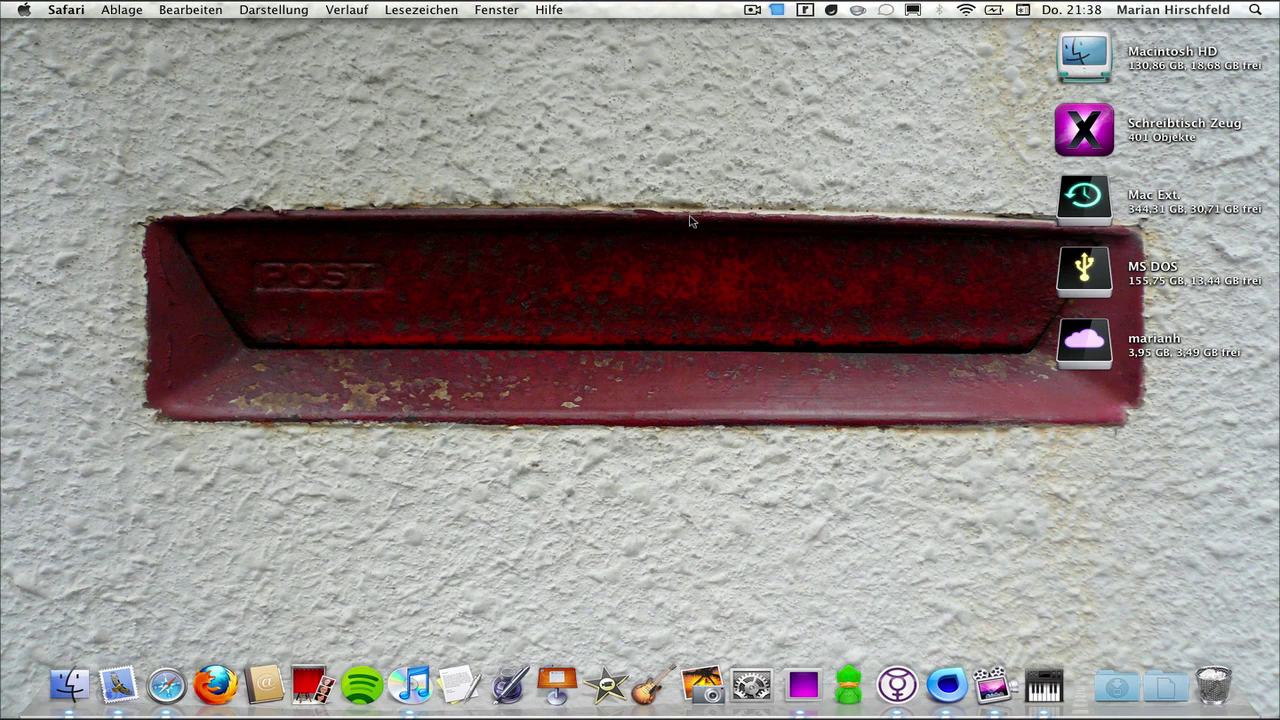
- Load a new DeskLickr desktop picture and shift the photo info overlay slightly upward
left_click(808, 12)
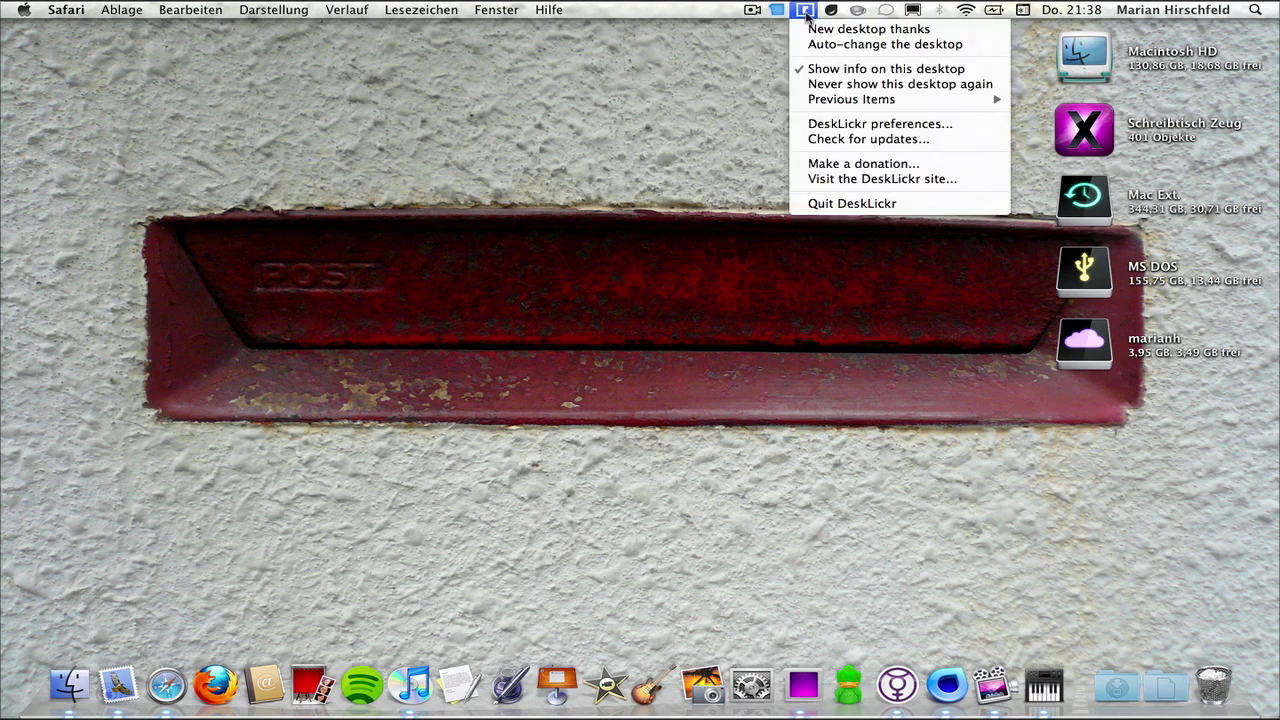
left_click(815, 29)
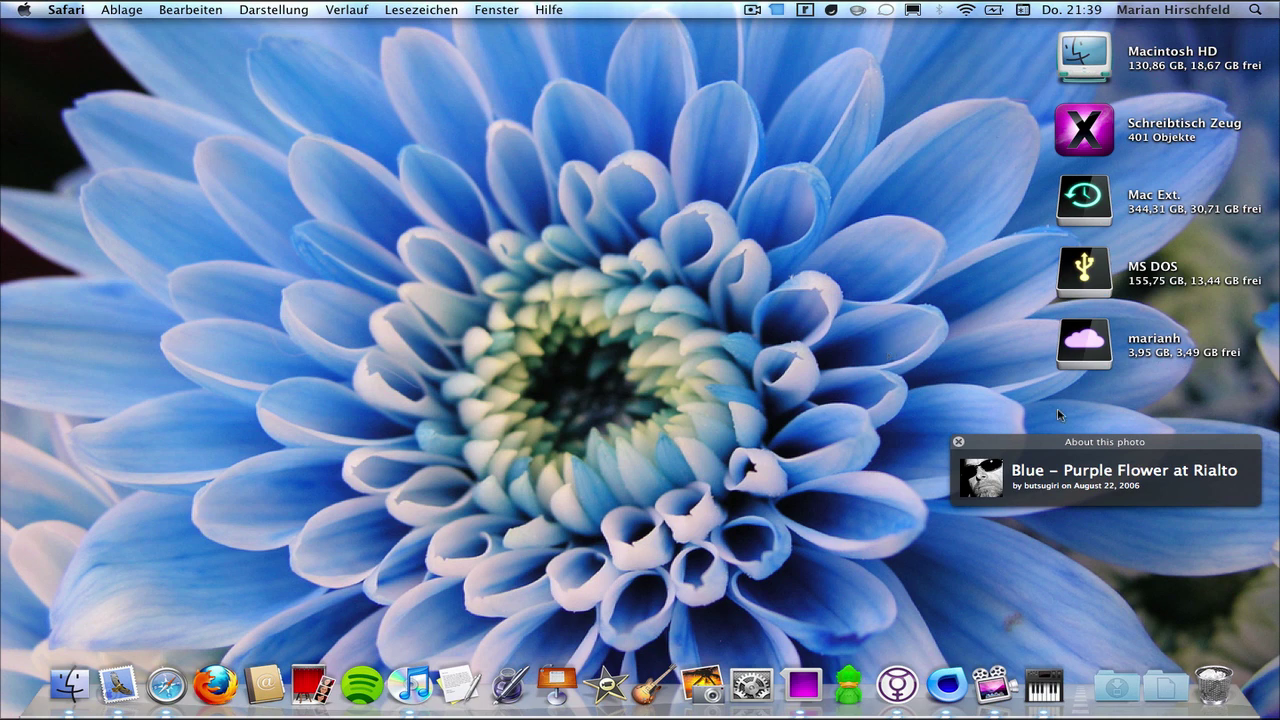
left_click_drag(1015, 450, 1007, 413)
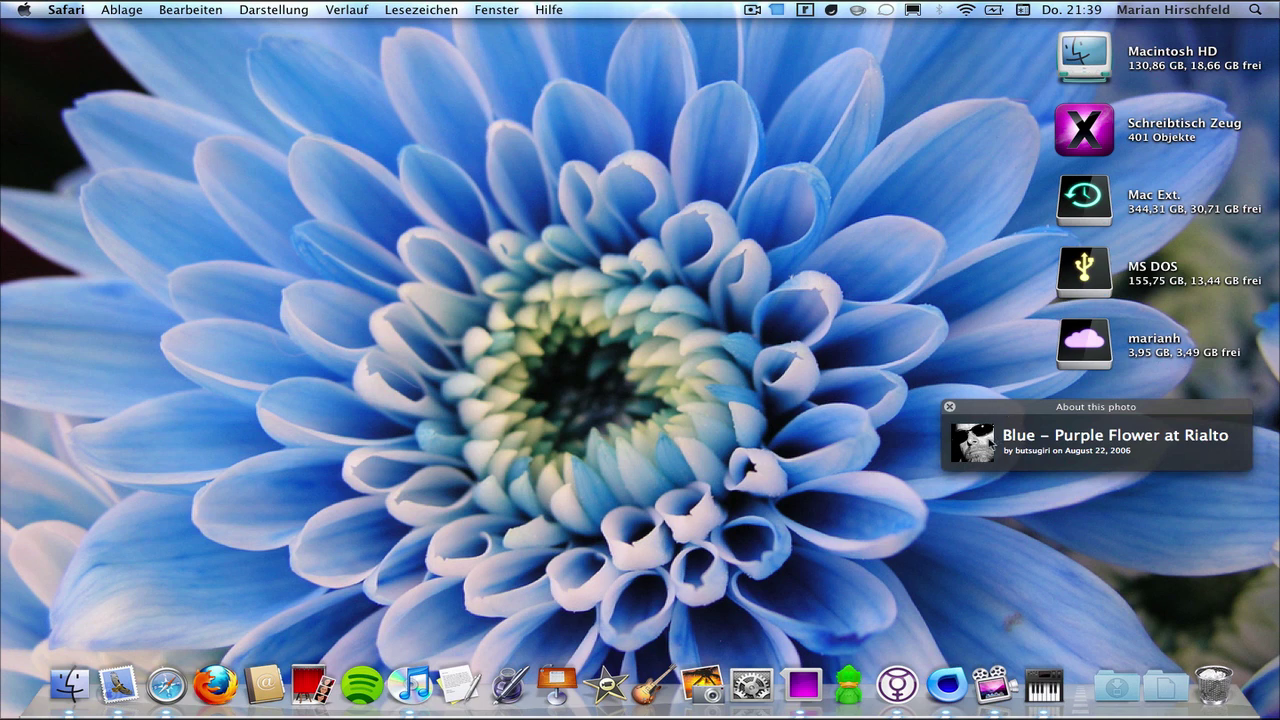
- View the desktop photo's Flickr page from its info overlay and close the browser window
left_click(970, 445)
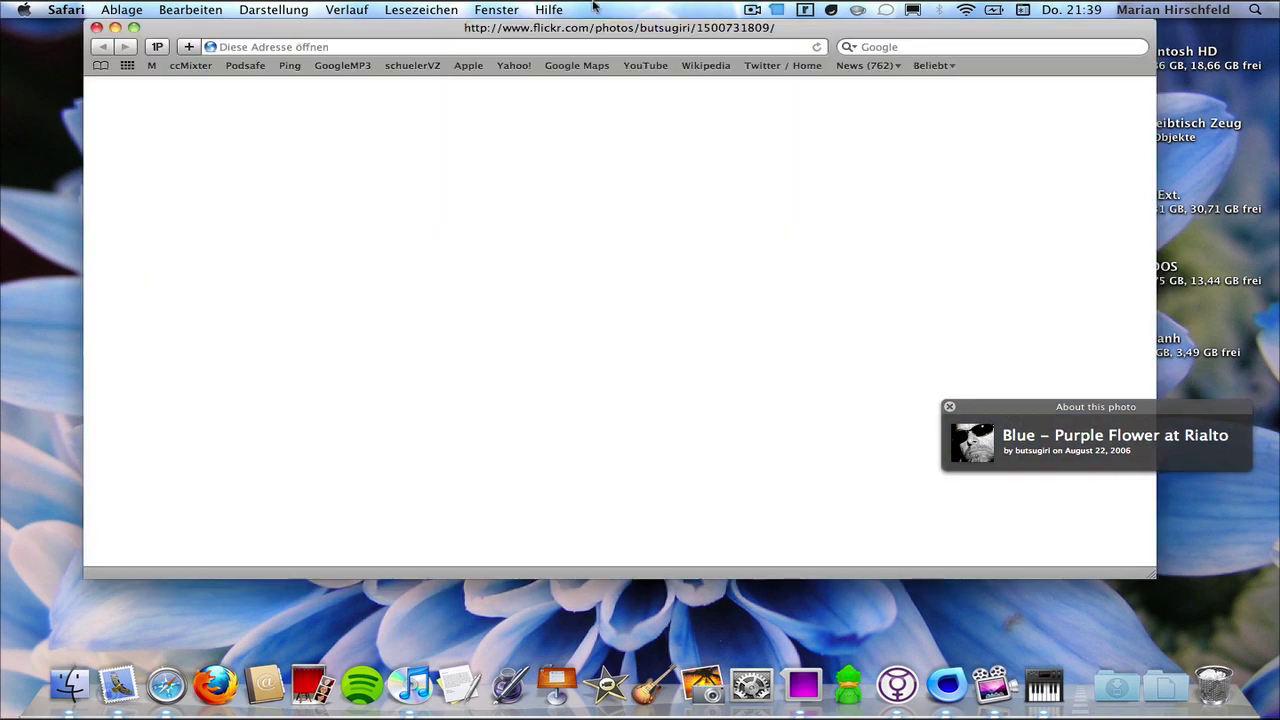
left_click_drag(605, 30, 622, 62)
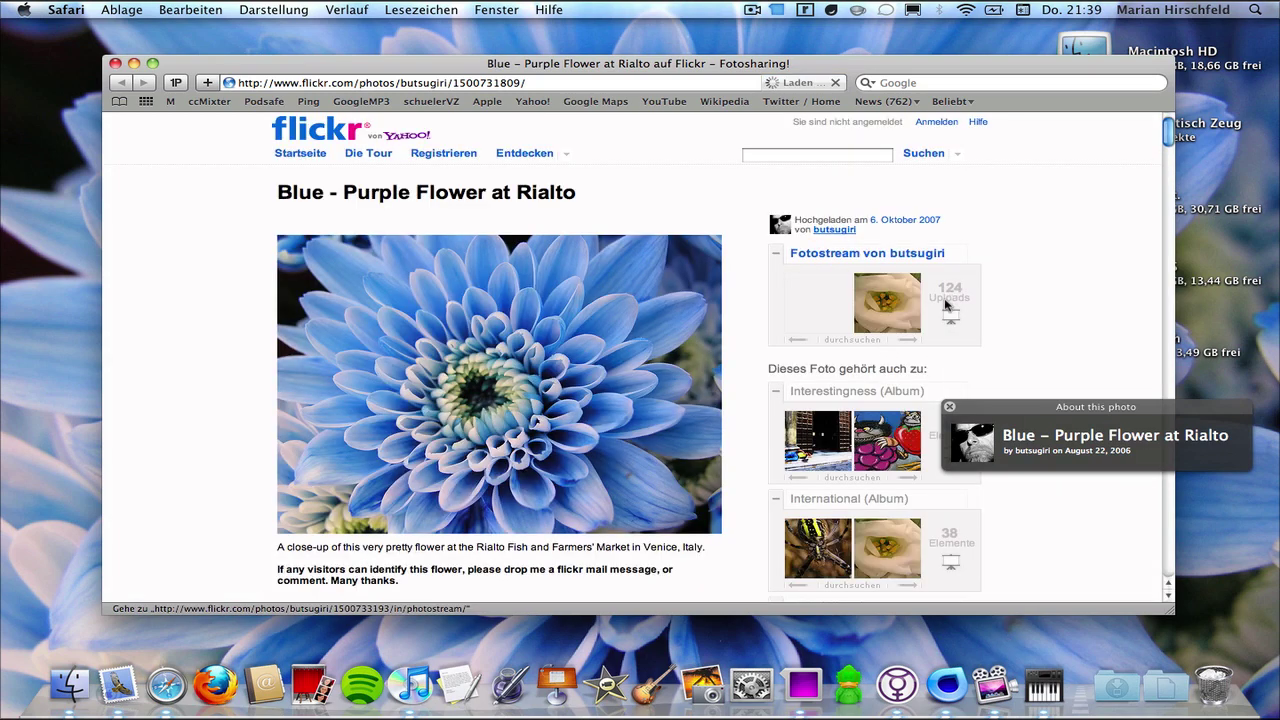
left_click(115, 63)
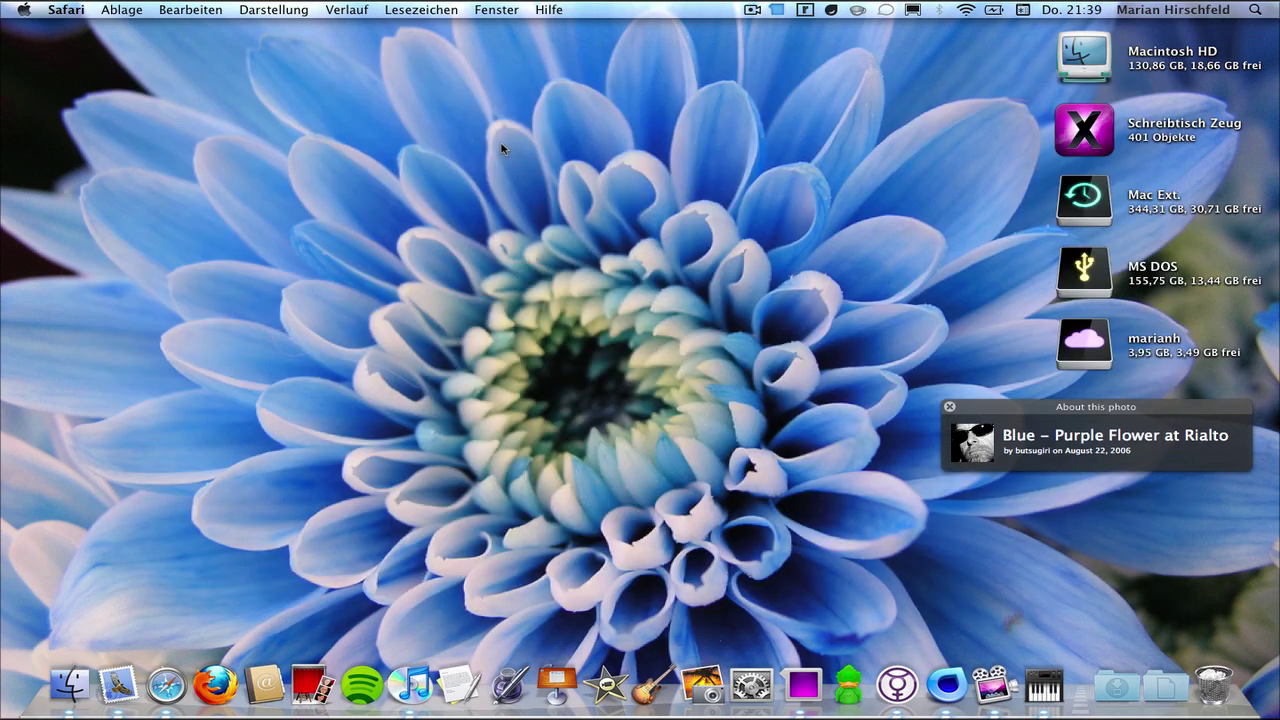
- Turn off the info display for the desktop photo and load another new desktop picture
left_click(806, 10)
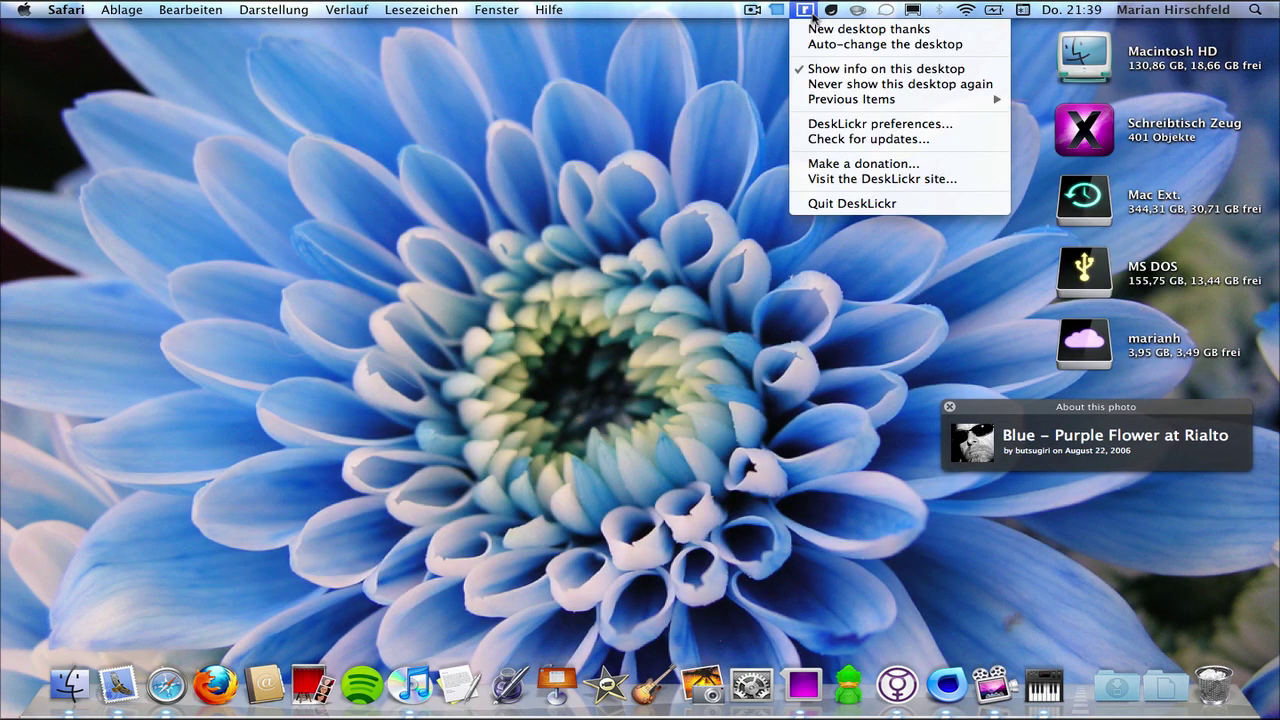
left_click(809, 68)
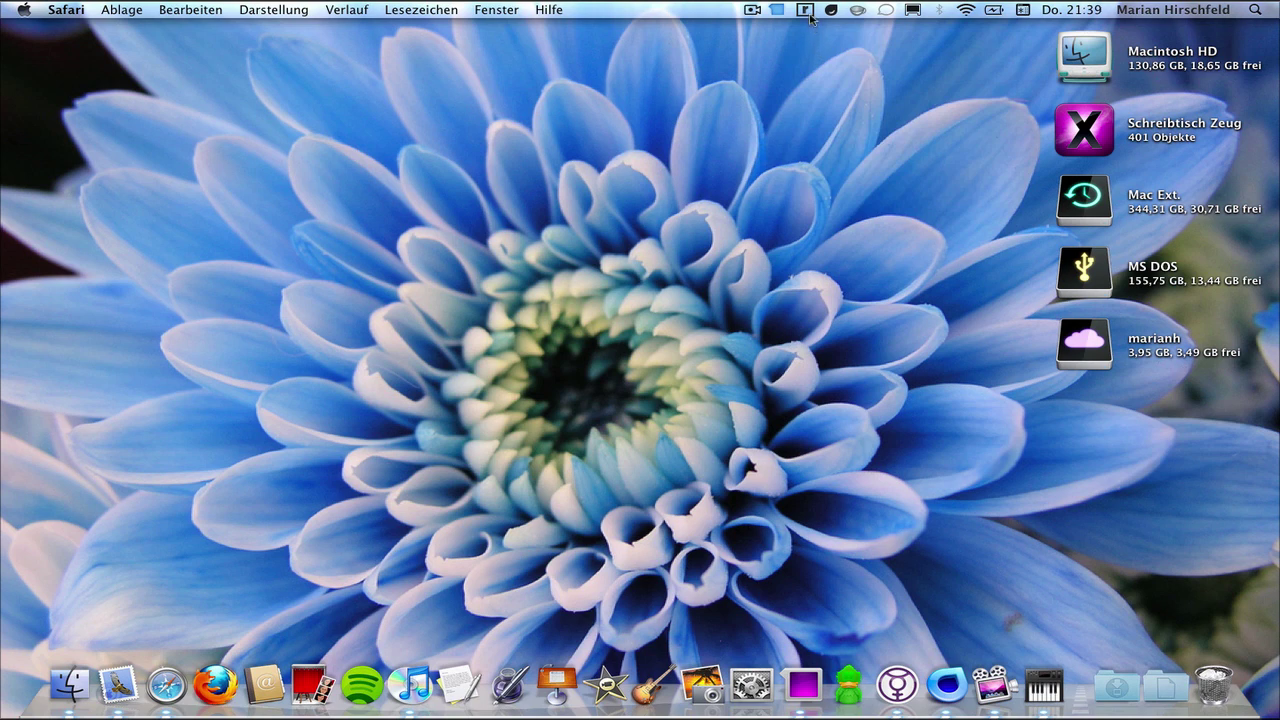
left_click(810, 12)
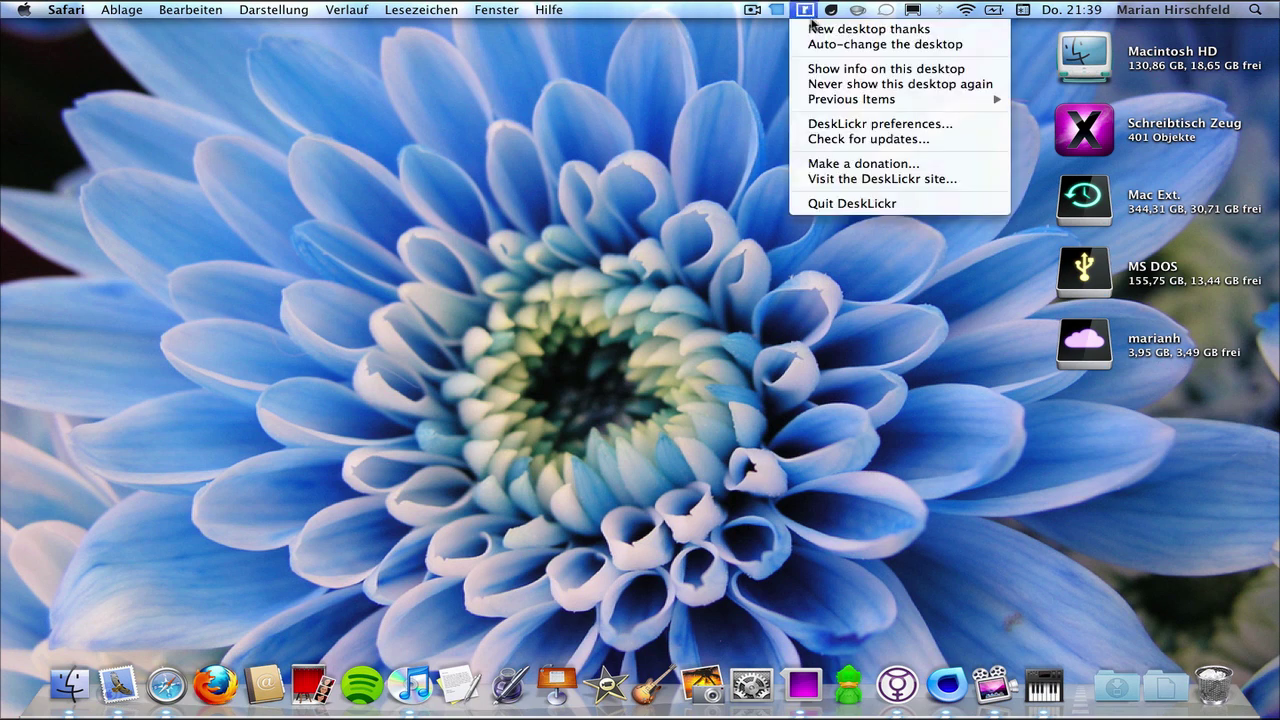
left_click(815, 28)
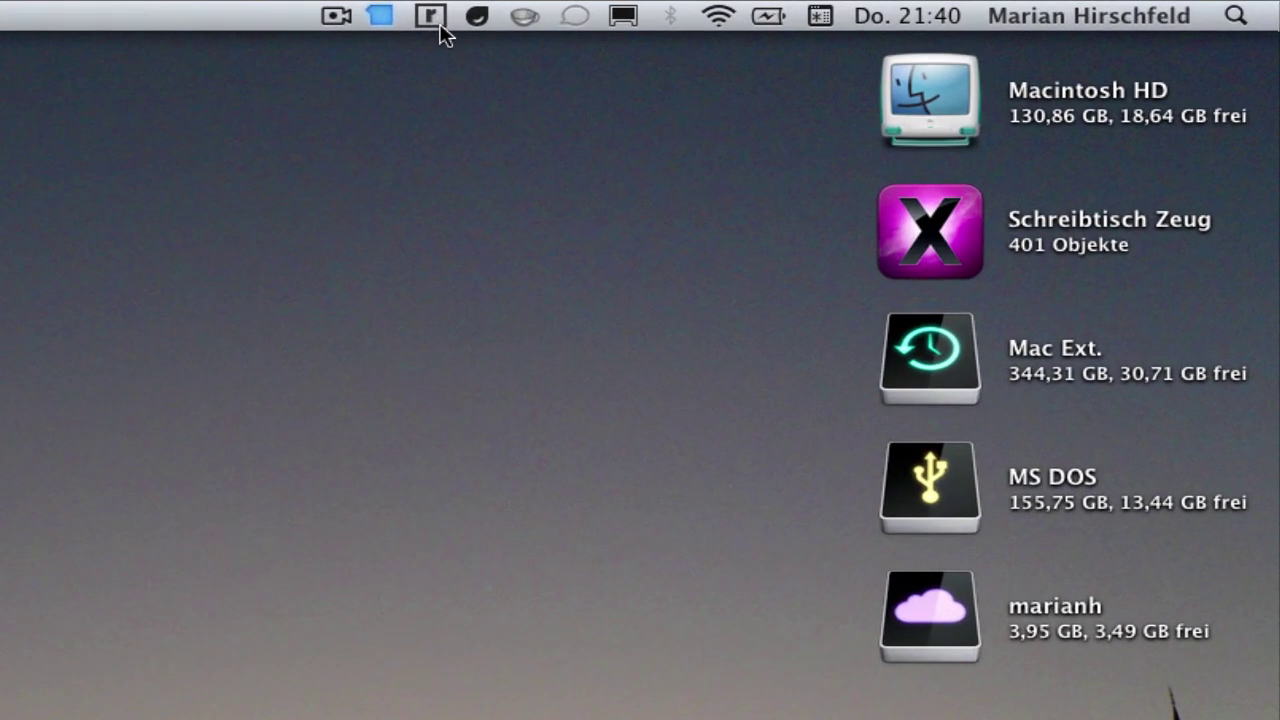
- Open the DeskLickr preferences and reposition their window slightly
left_click(440, 26)
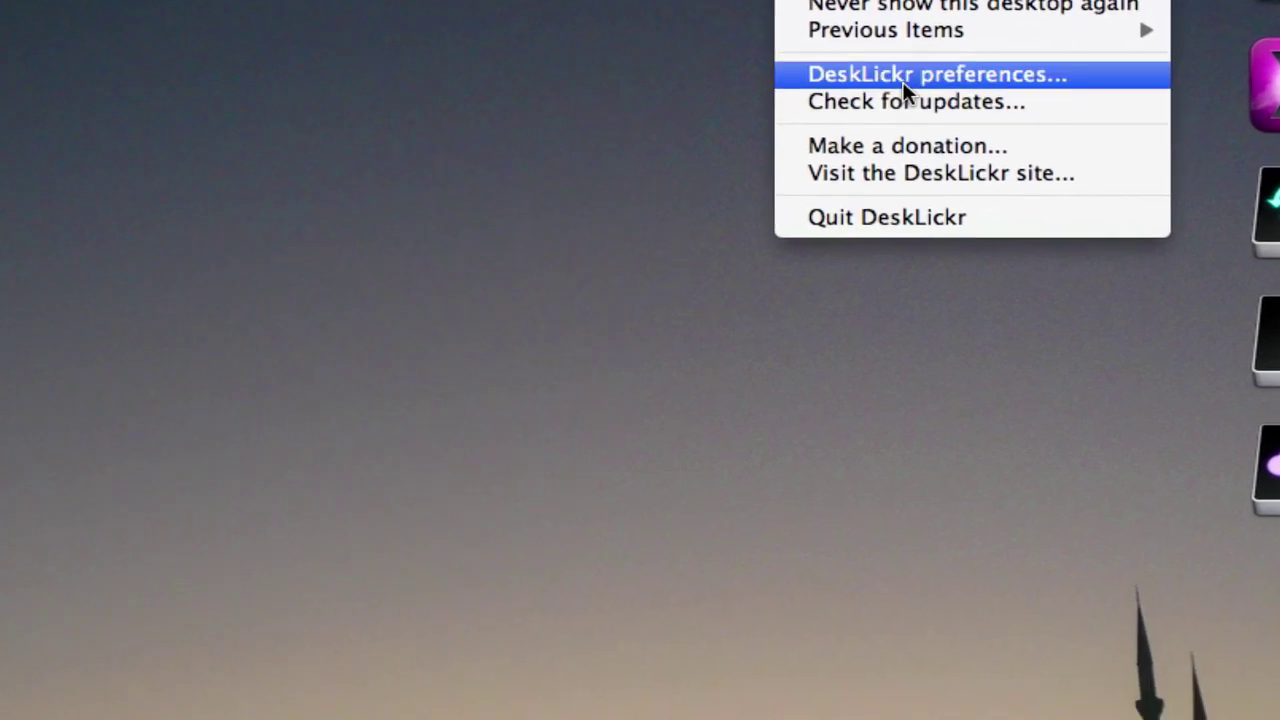
left_click(903, 83)
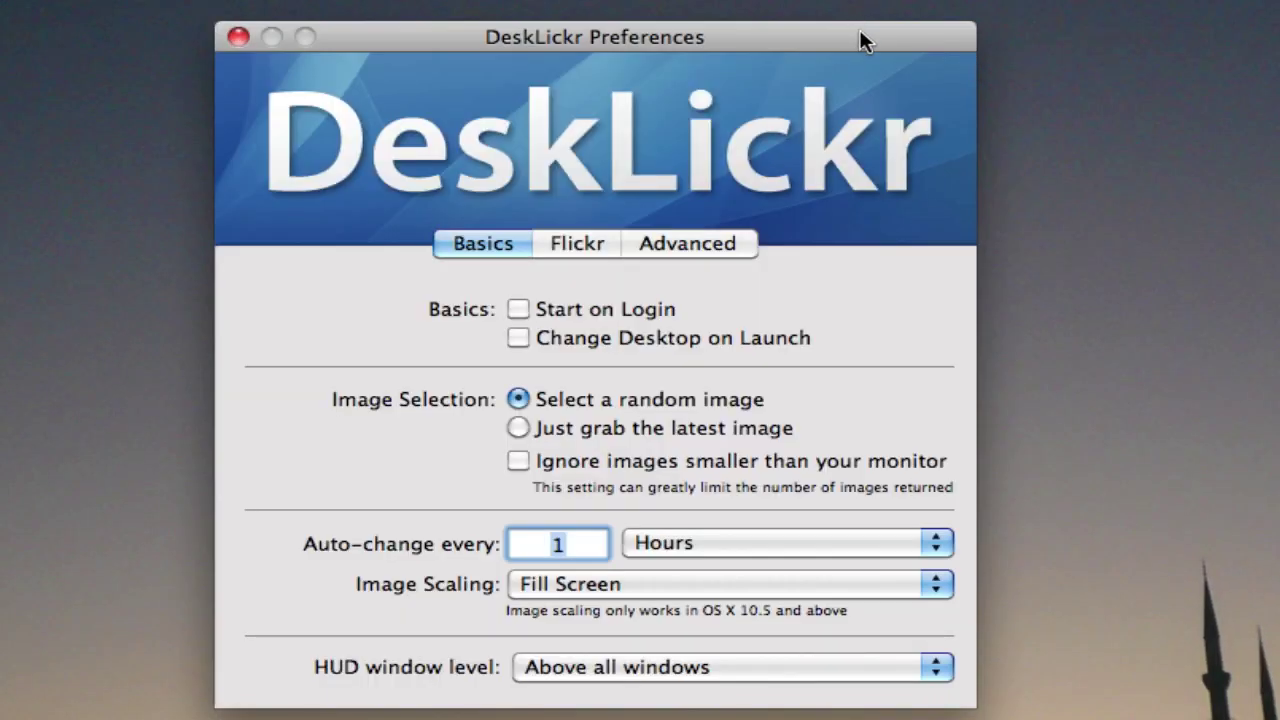
left_click_drag(862, 40, 889, 29)
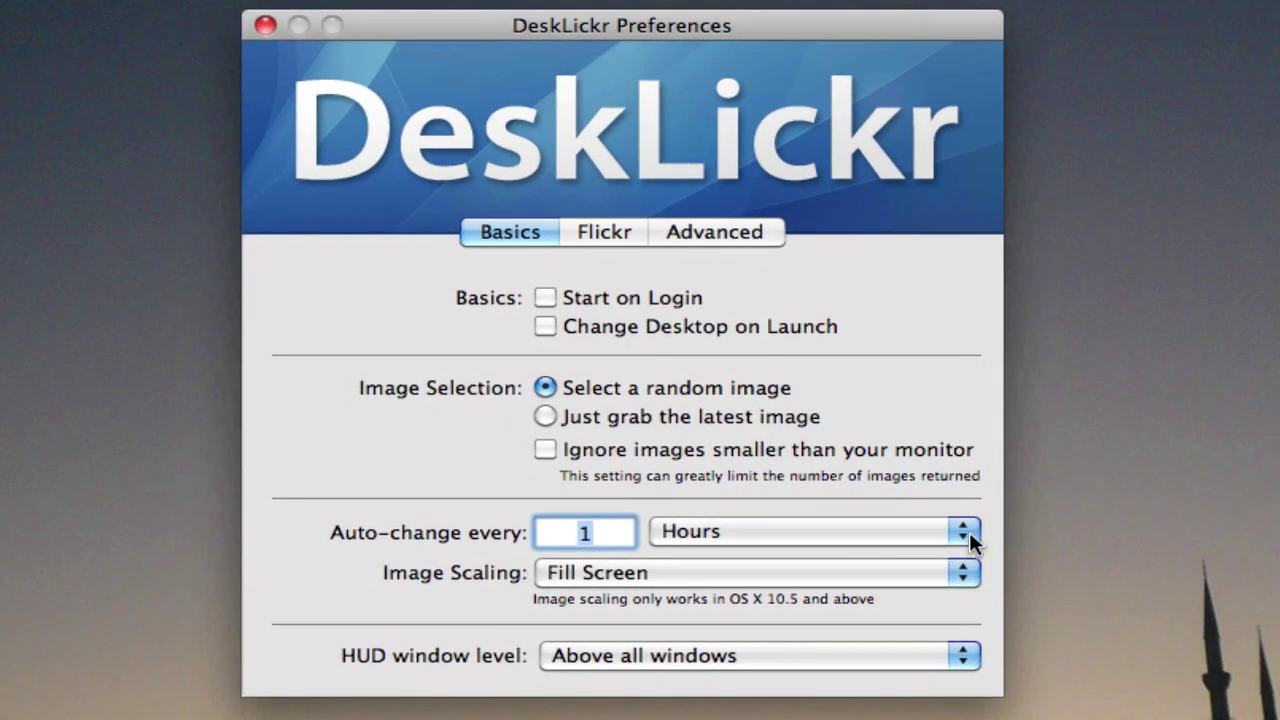
- Switch the auto-change interval unit to Minutes and return it to Hours
left_click(969, 537)
left_click(969, 537)
left_click(603, 535)
type("2")
left_click(672, 528)
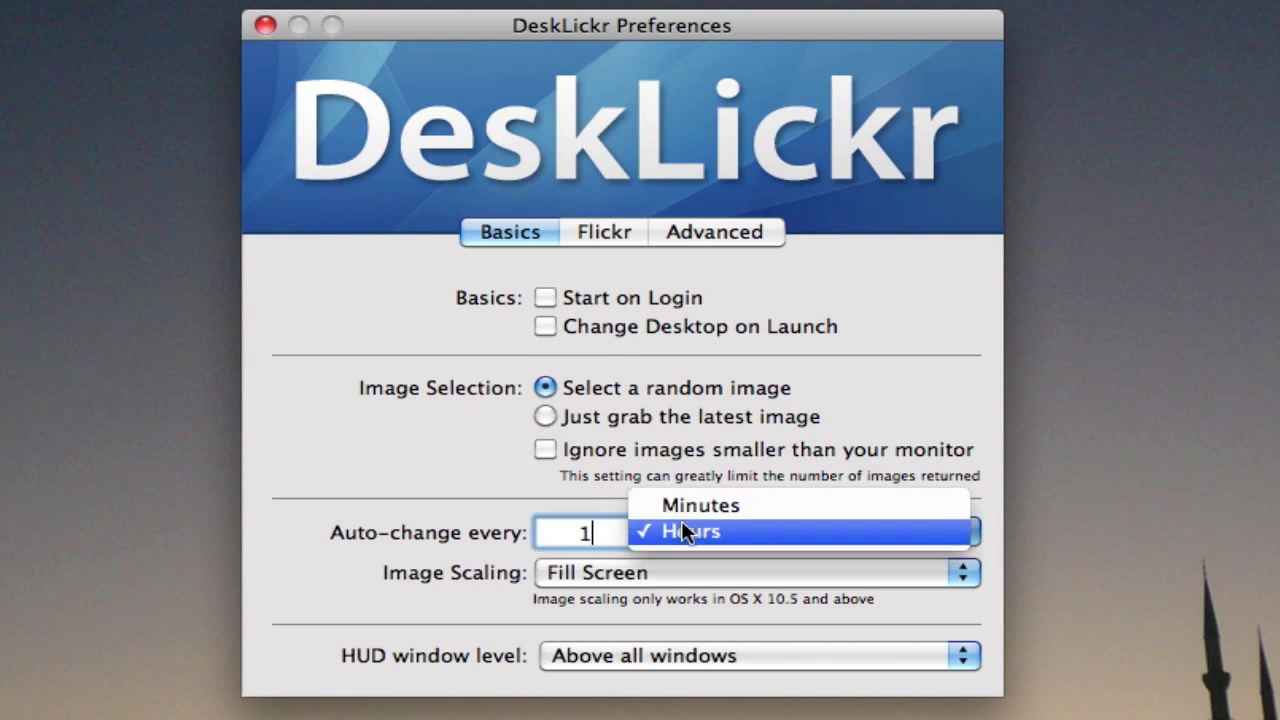
left_click(690, 506)
left_click(692, 532)
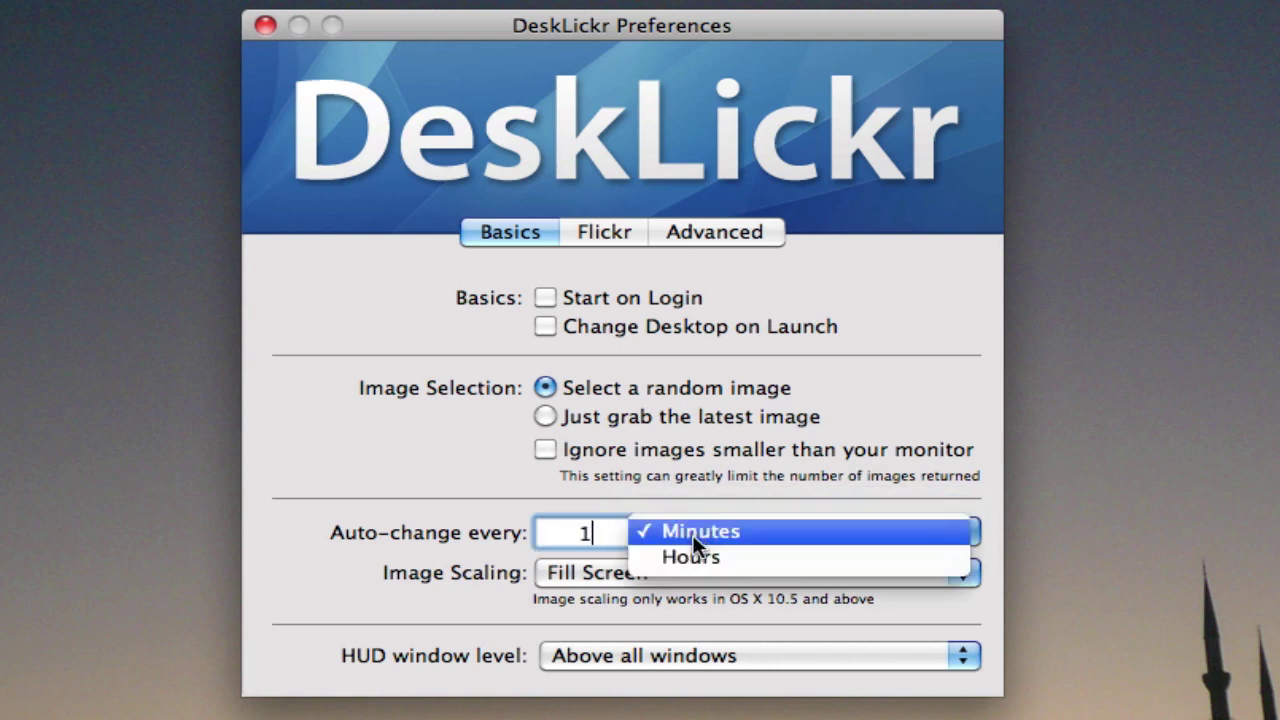
left_click(692, 557)
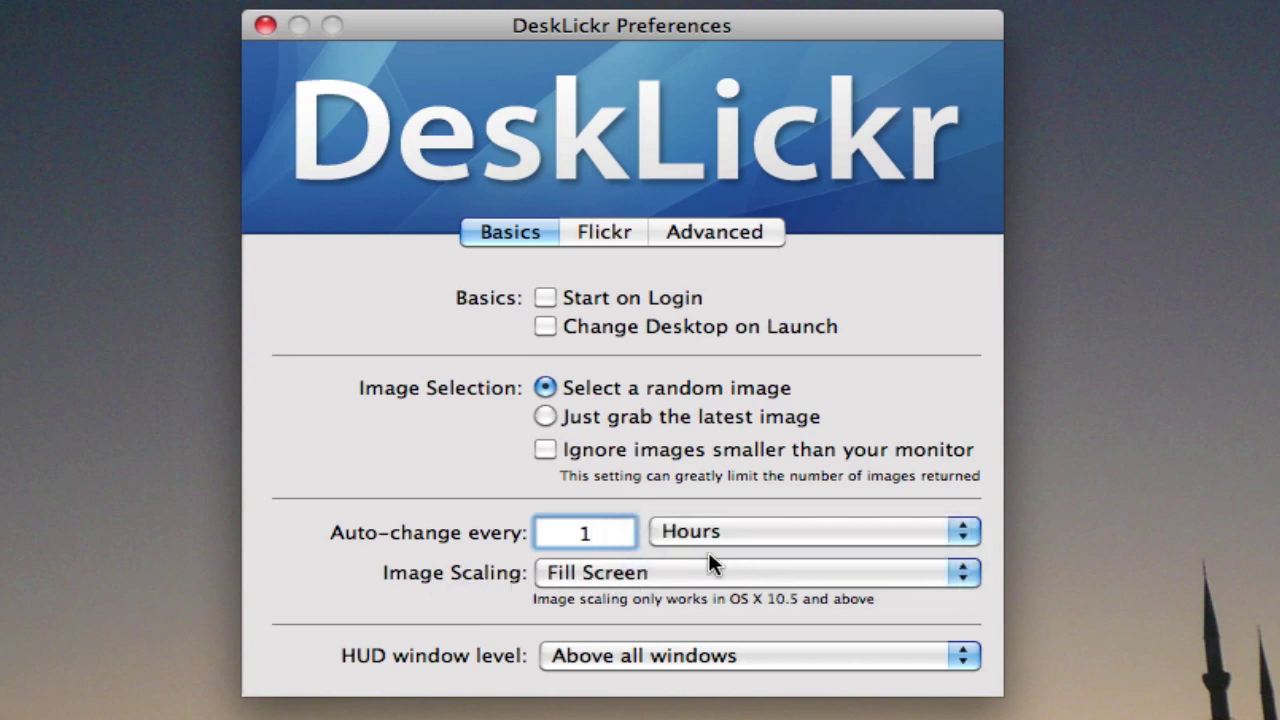
- Examine the image scaling options and the Flickr username and photo selection settings
left_click(963, 573)
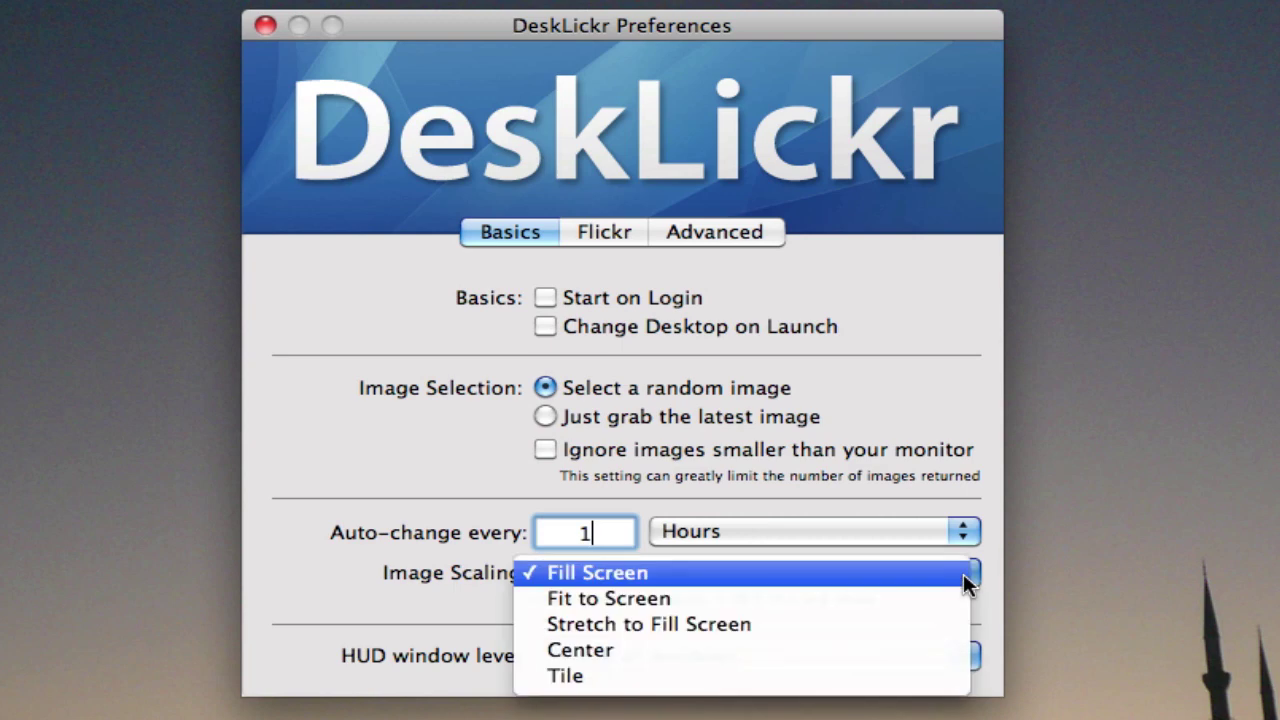
left_click(963, 573)
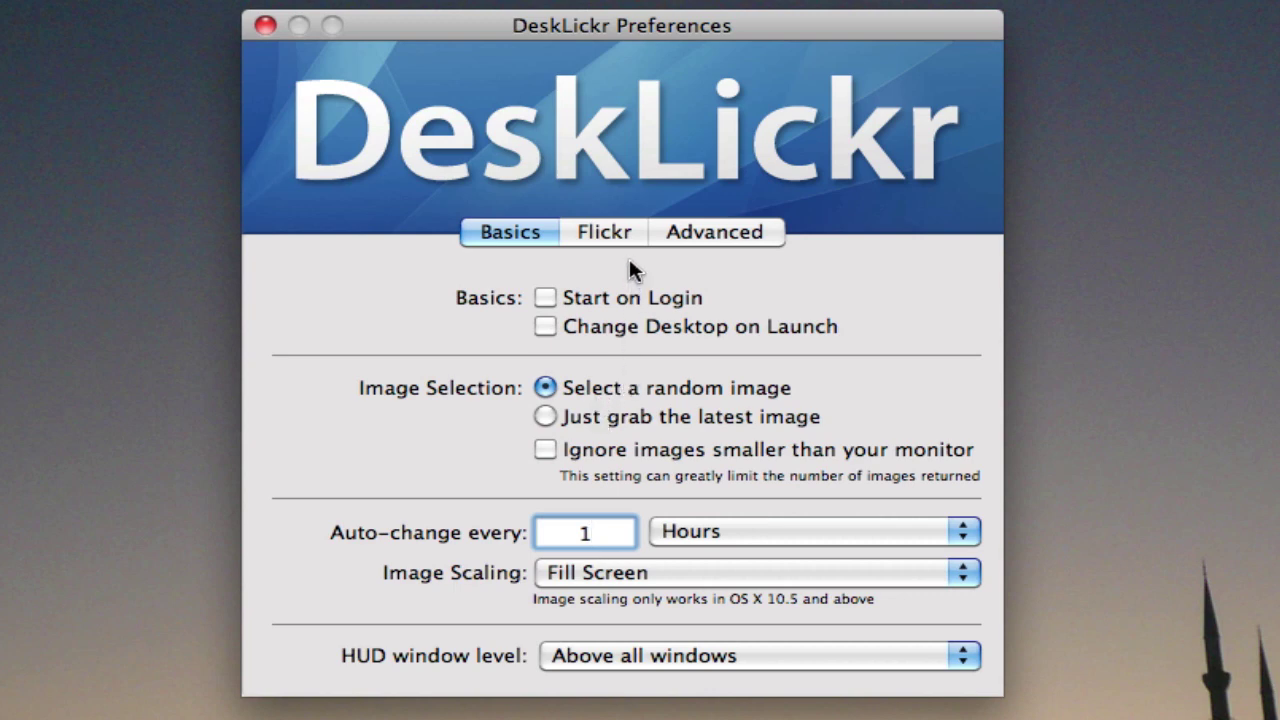
left_click(612, 234)
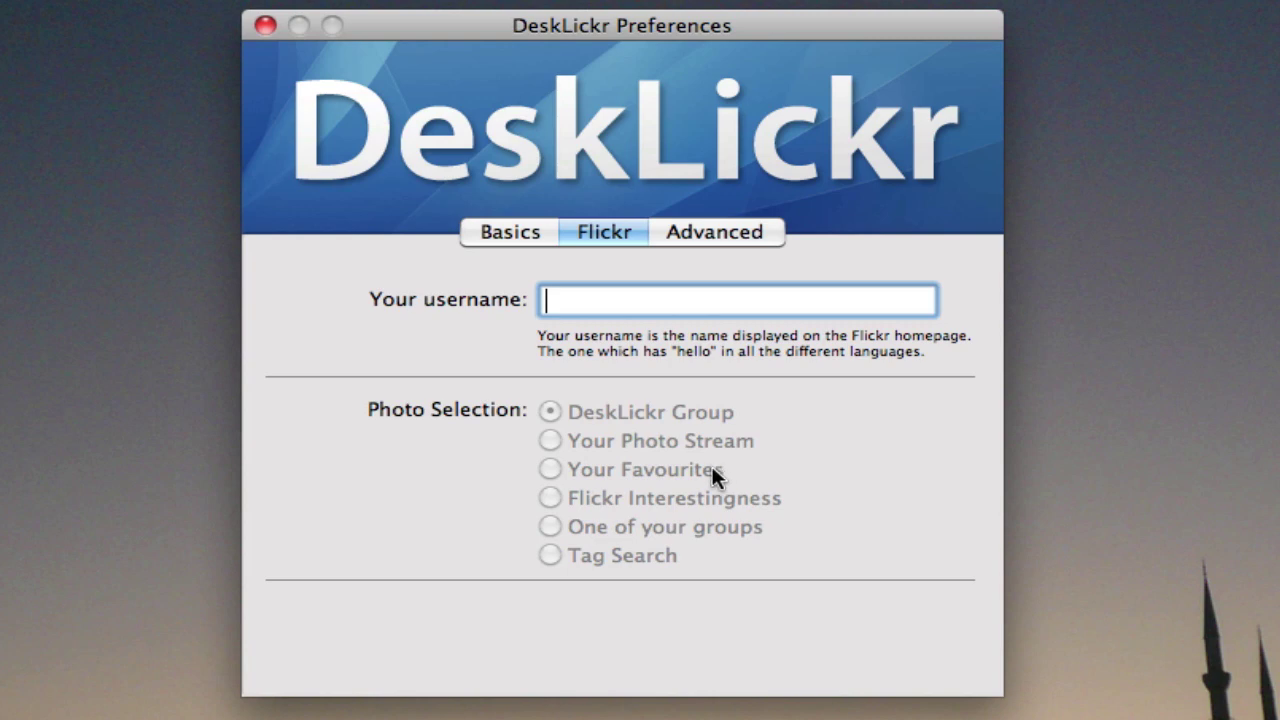
left_click(1120, 340)
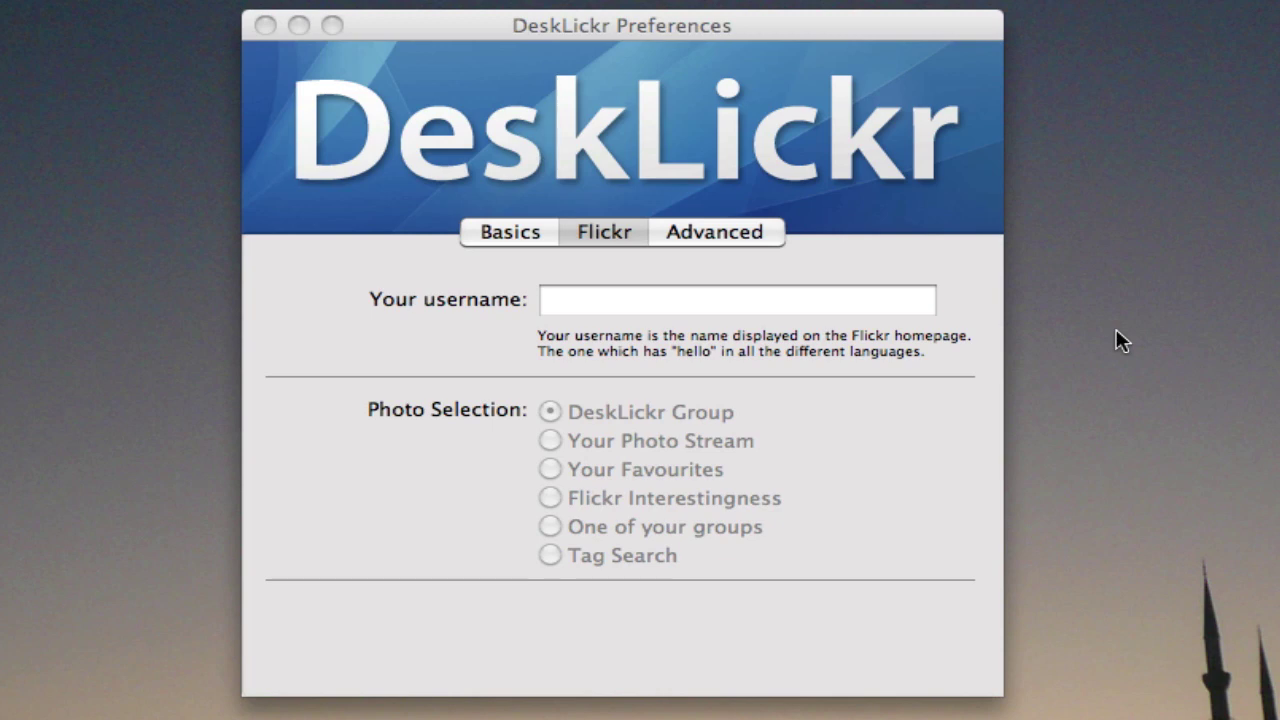
- Look over the advanced DeskLickr preferences and close the preferences window
left_click(772, 234)
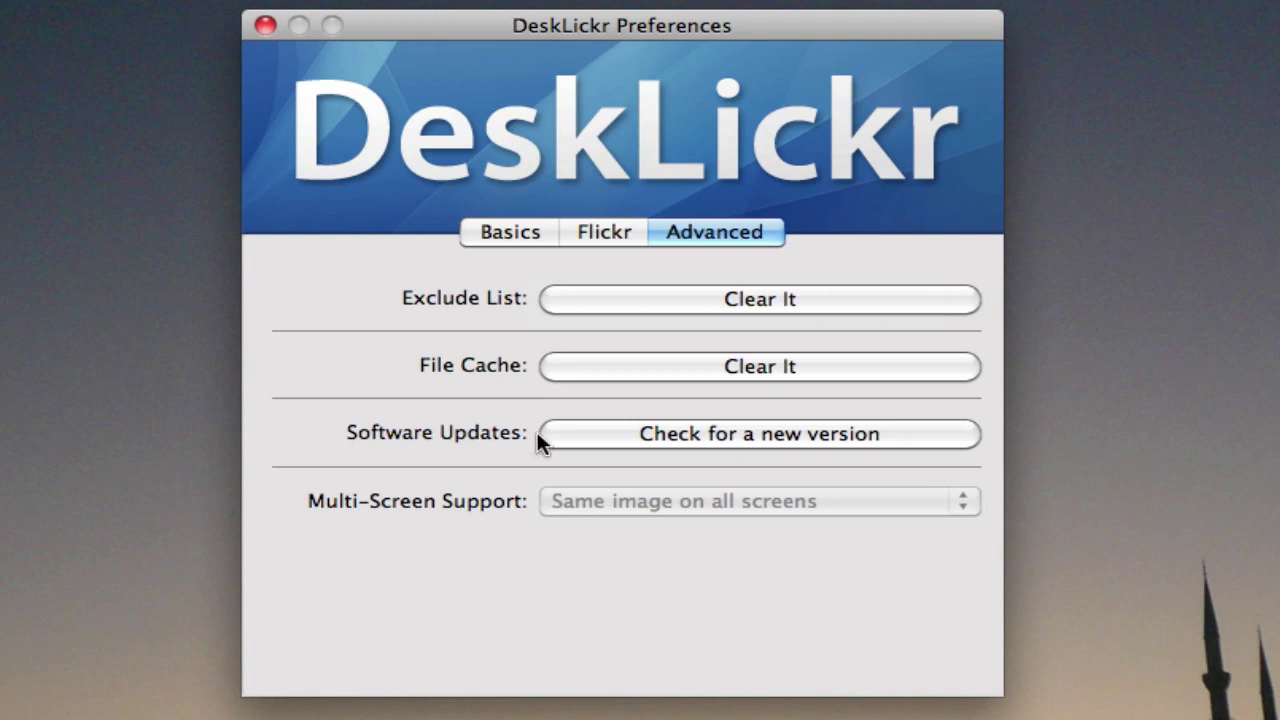
left_click(486, 234)
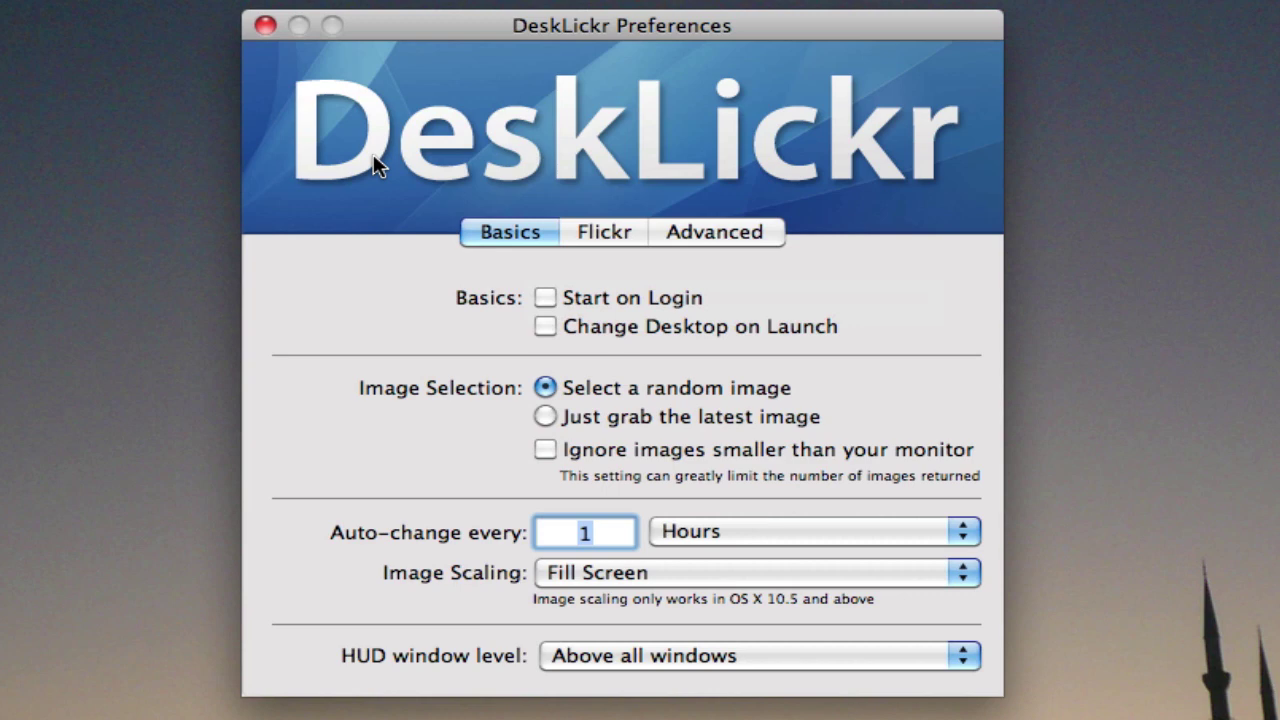
left_click(265, 26)
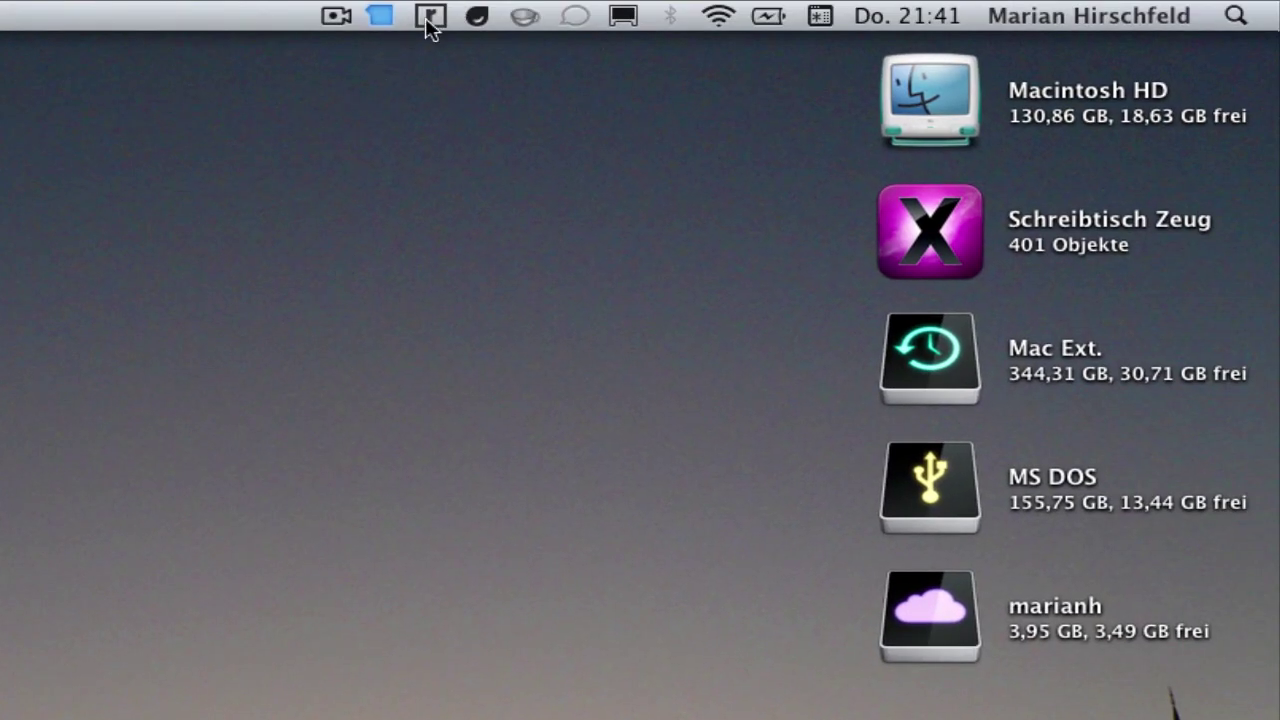
- Fetch a different random desktop picture with DeskLickr
left_click(430, 16)
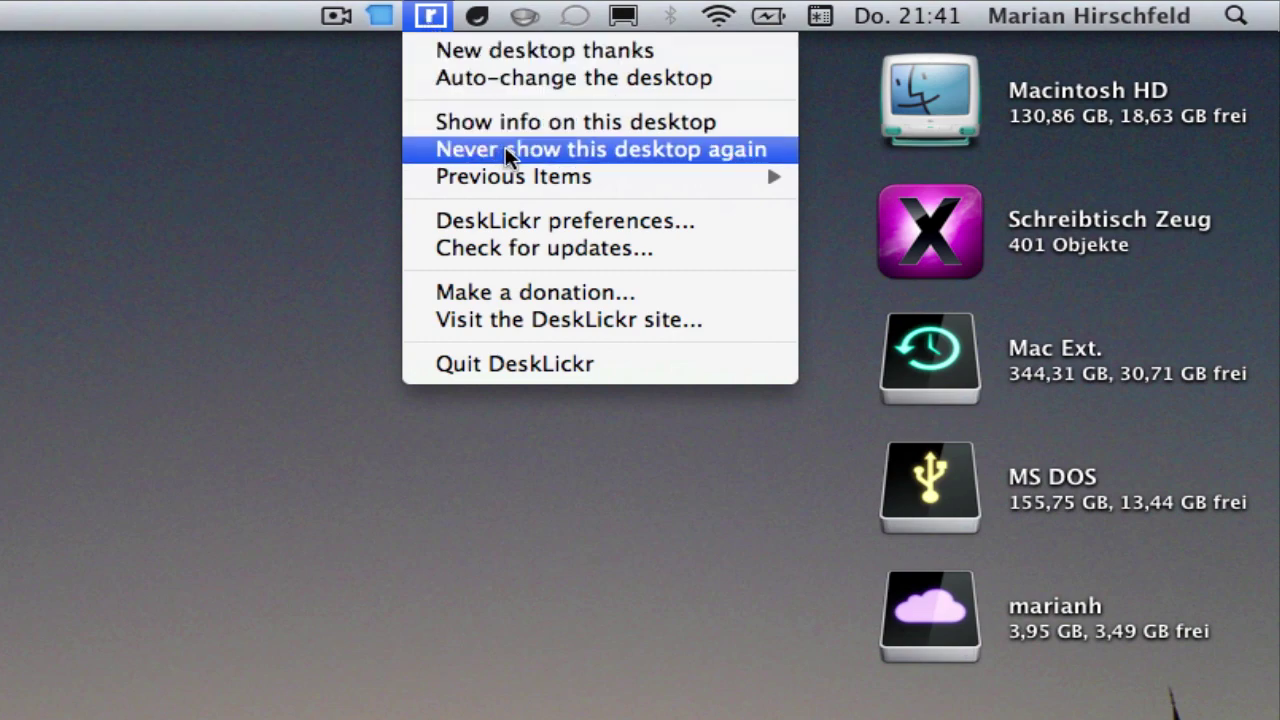
left_click(514, 50)
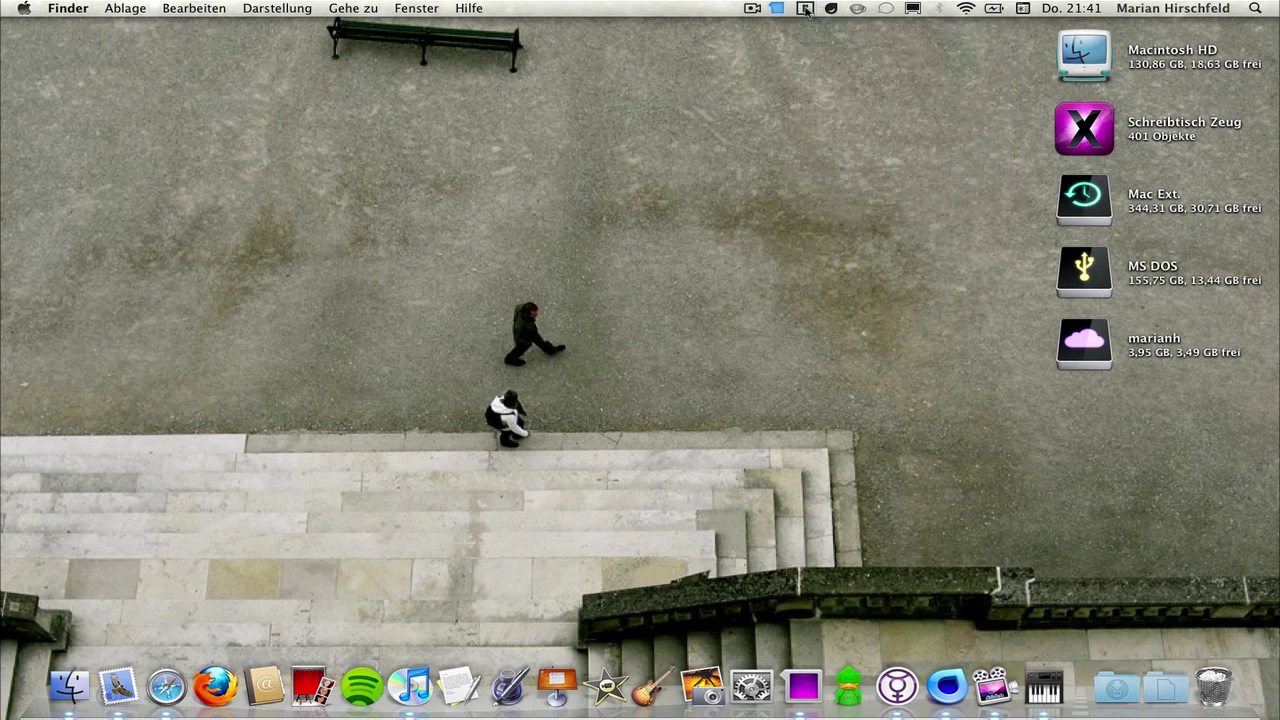
- Restore "Blue - Purple Flower at Rialto" from DeskLickr's previous items as the desktop picture
left_click(805, 9)
left_click(657, 160)
left_click(805, 10)
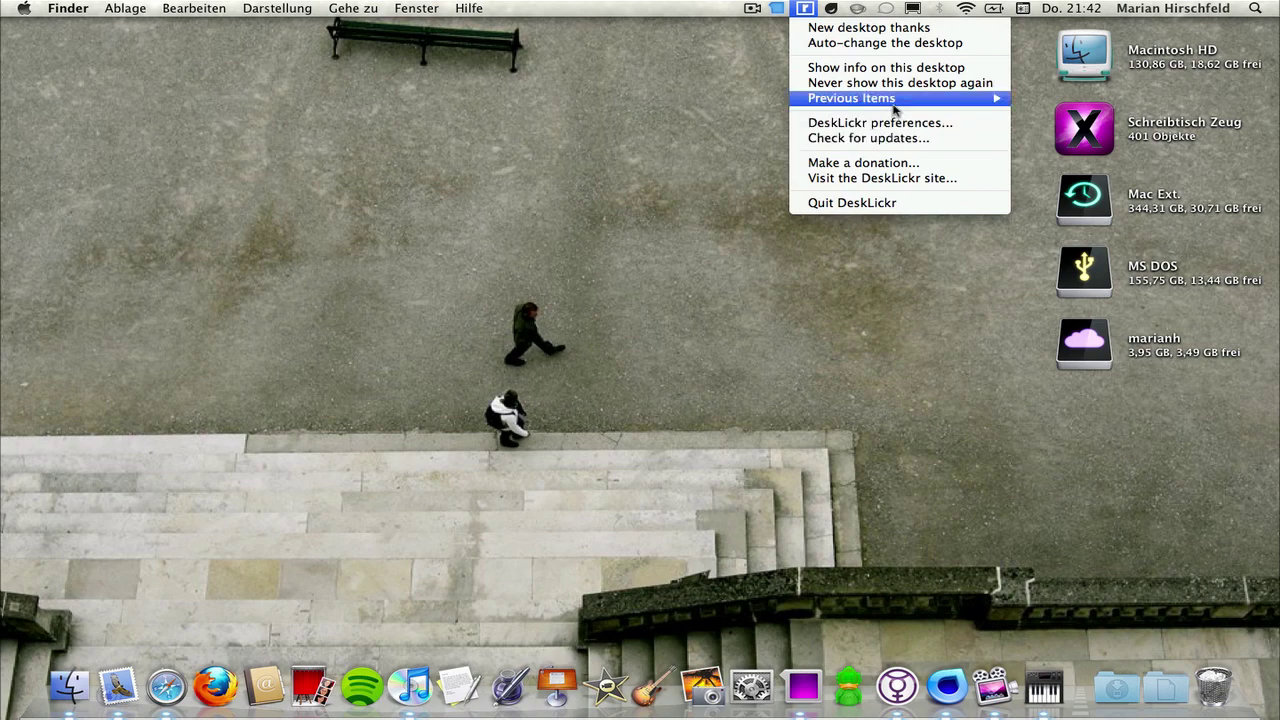
mouse_move(895, 106)
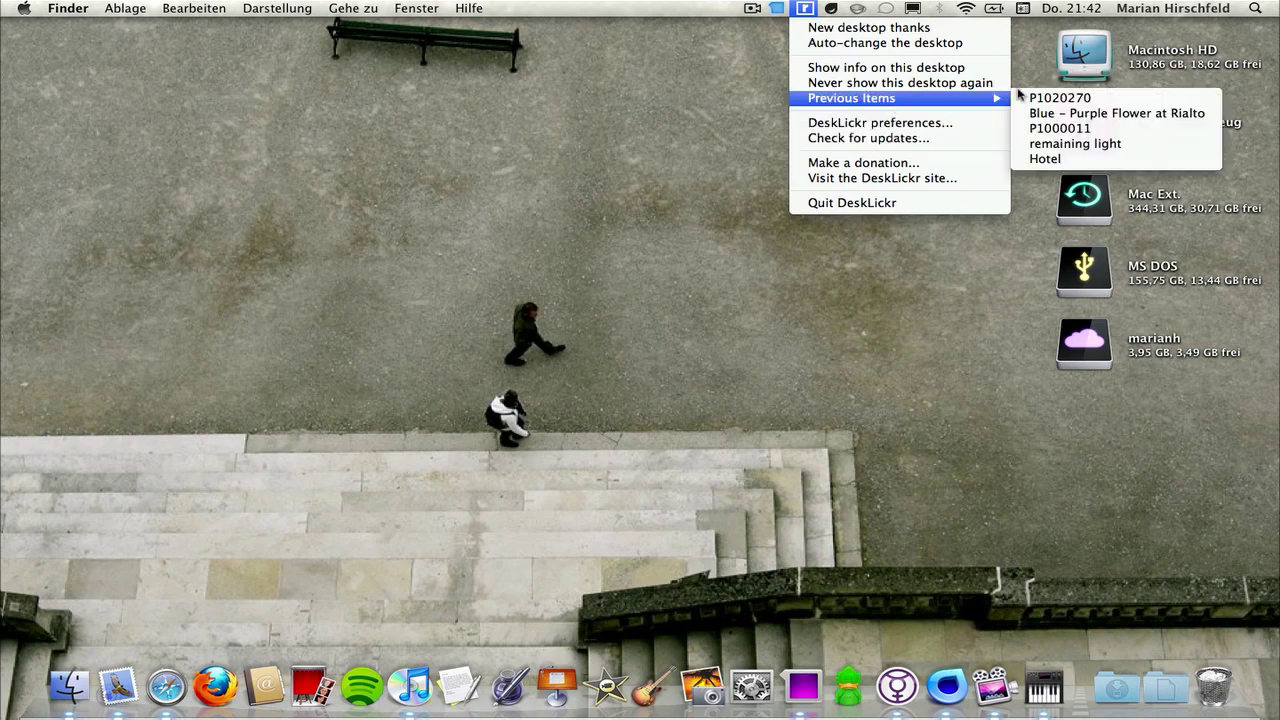
key("Escape")
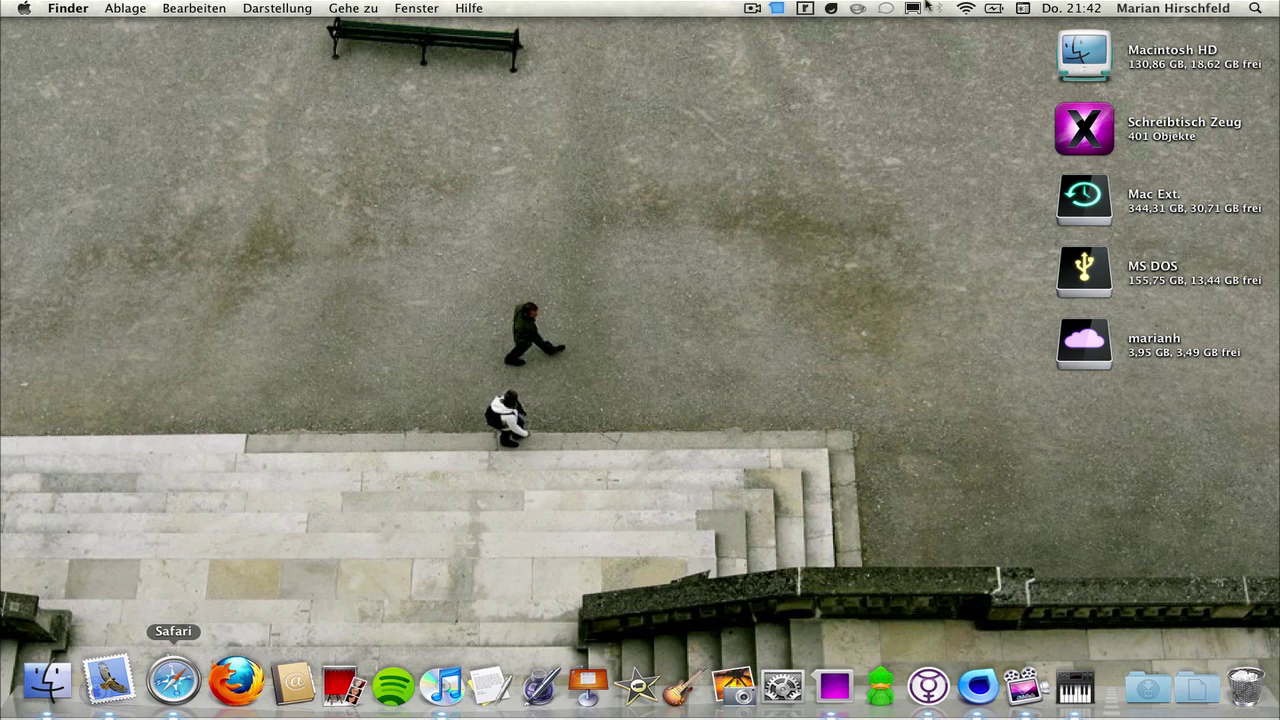
left_click(810, 9)
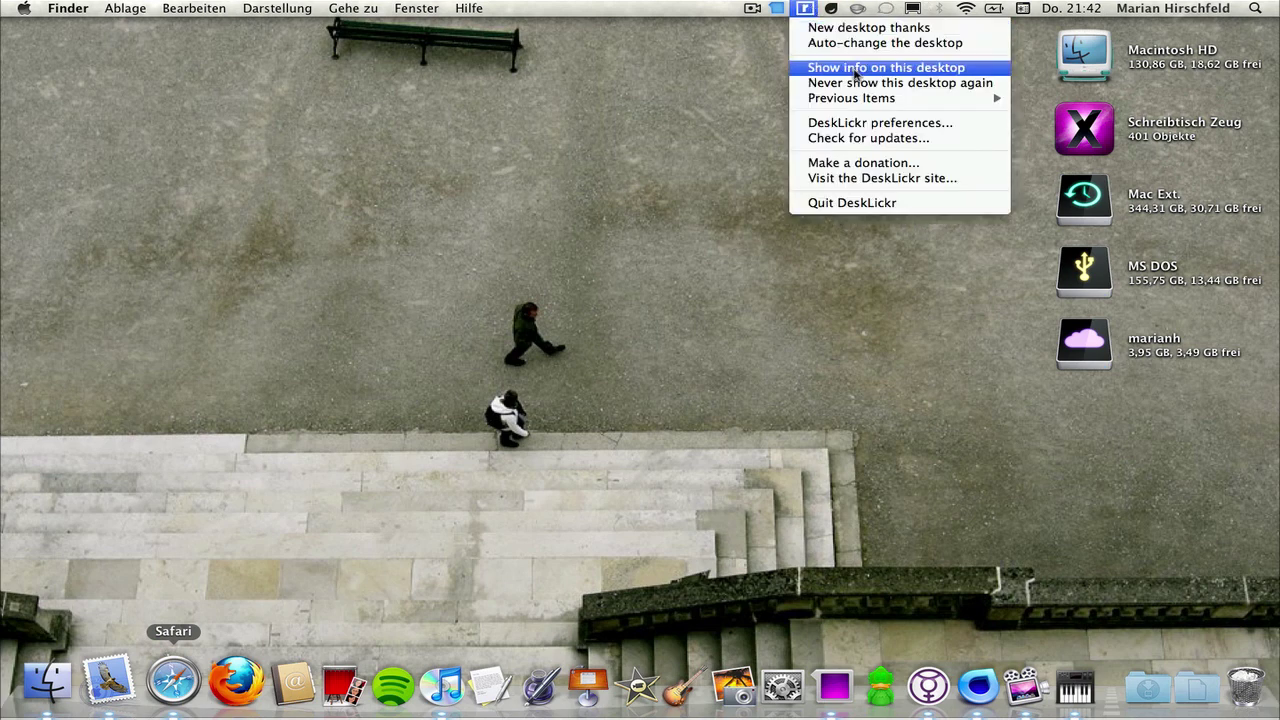
mouse_move(988, 100)
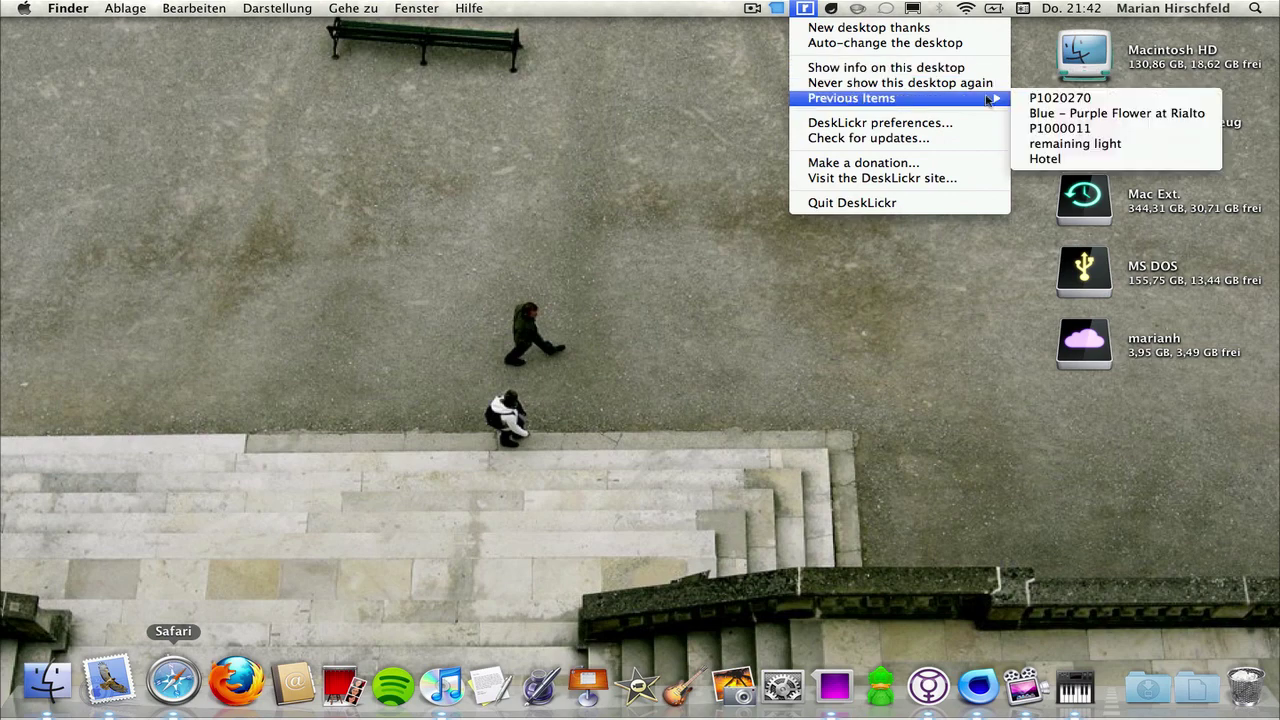
left_click(1040, 113)
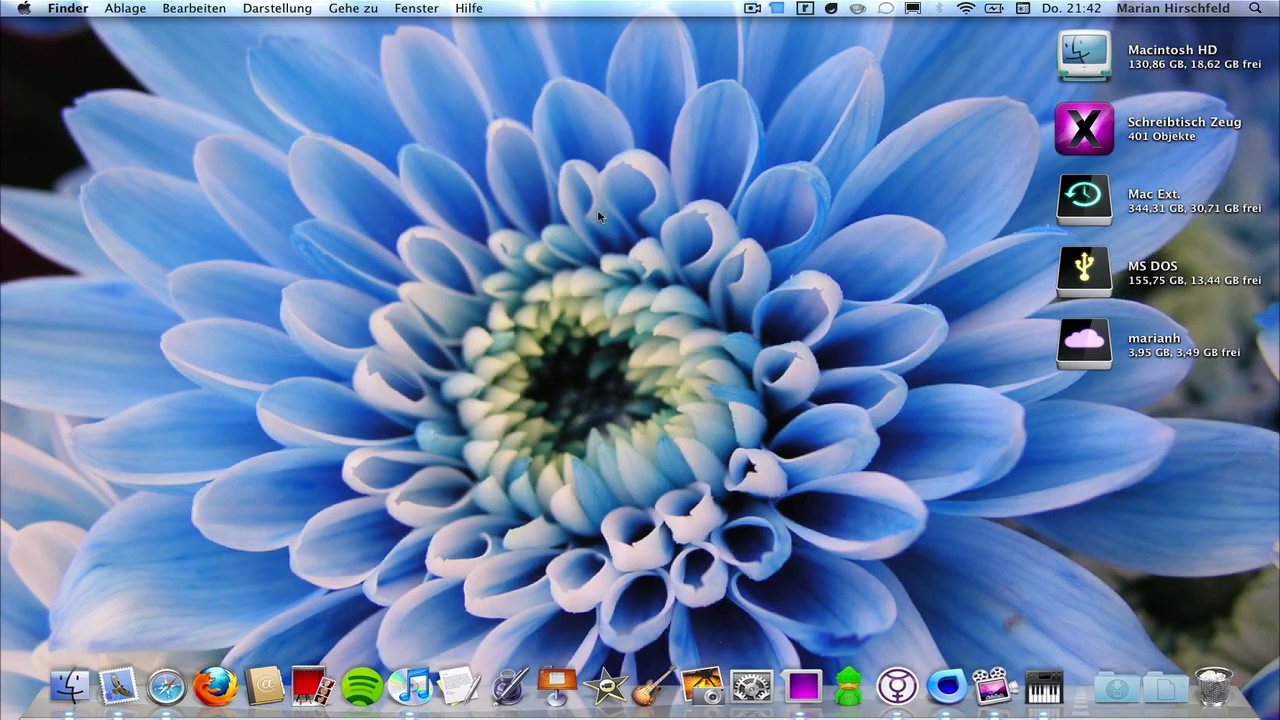